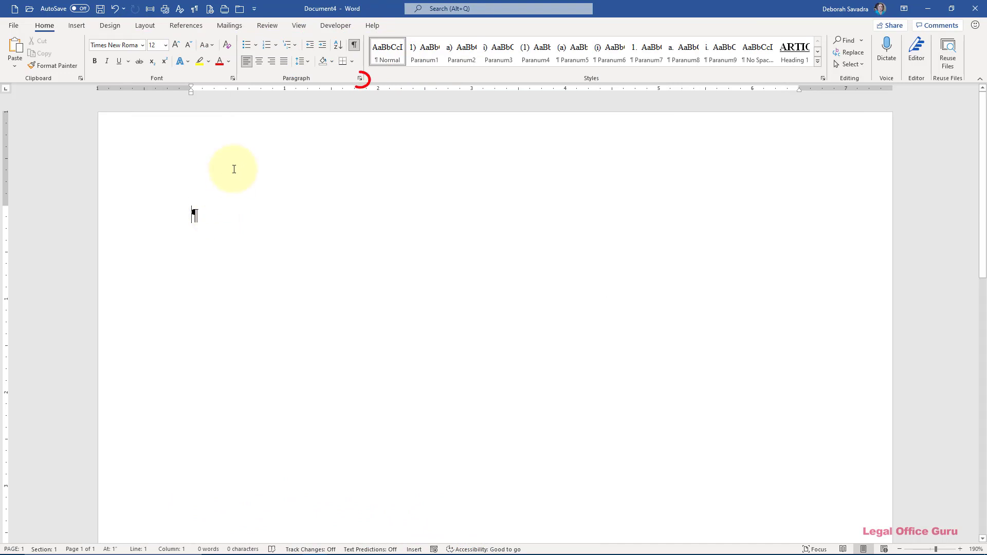
In the Paragraph dialog, set Special to Hanging with a By amount of 1".
left_click(362, 77)
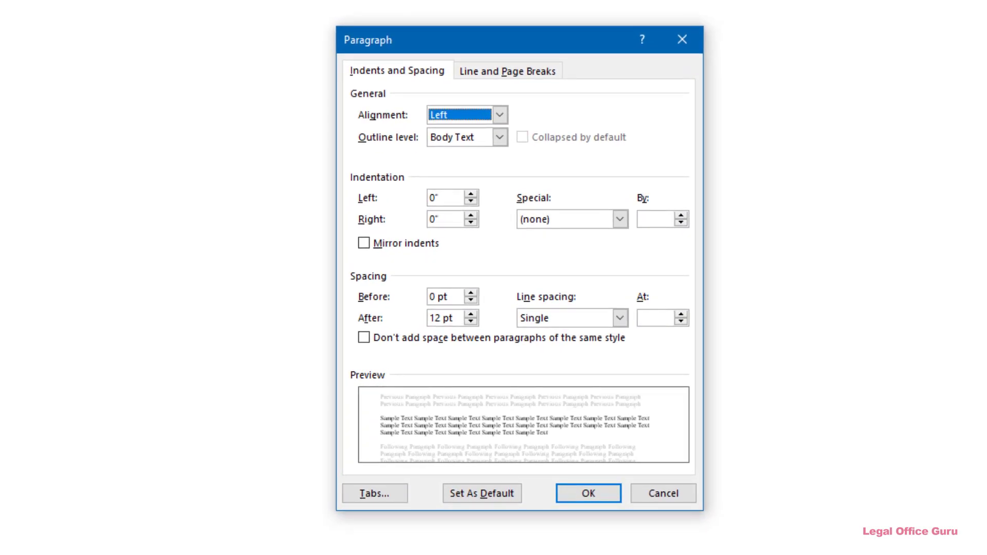
left_click(621, 219)
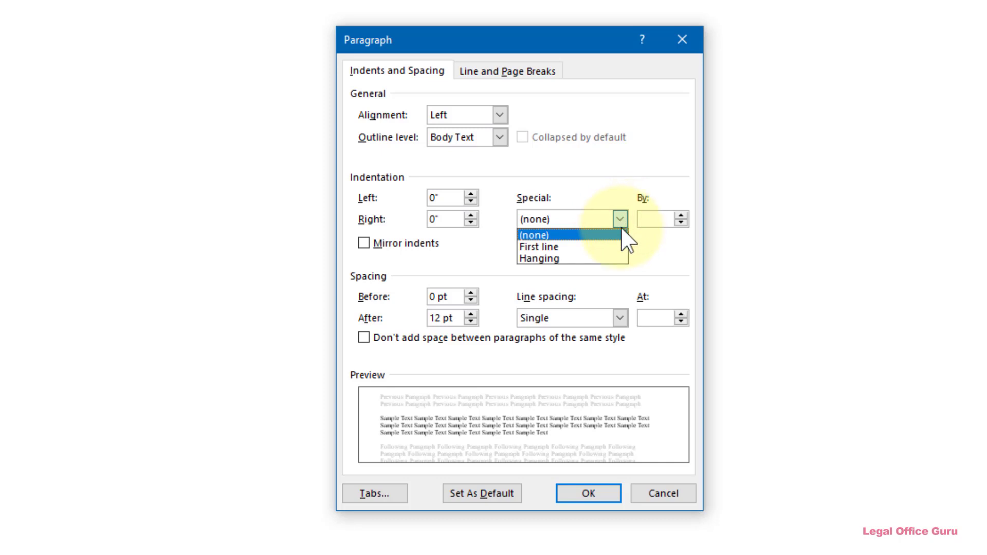
left_click(602, 259)
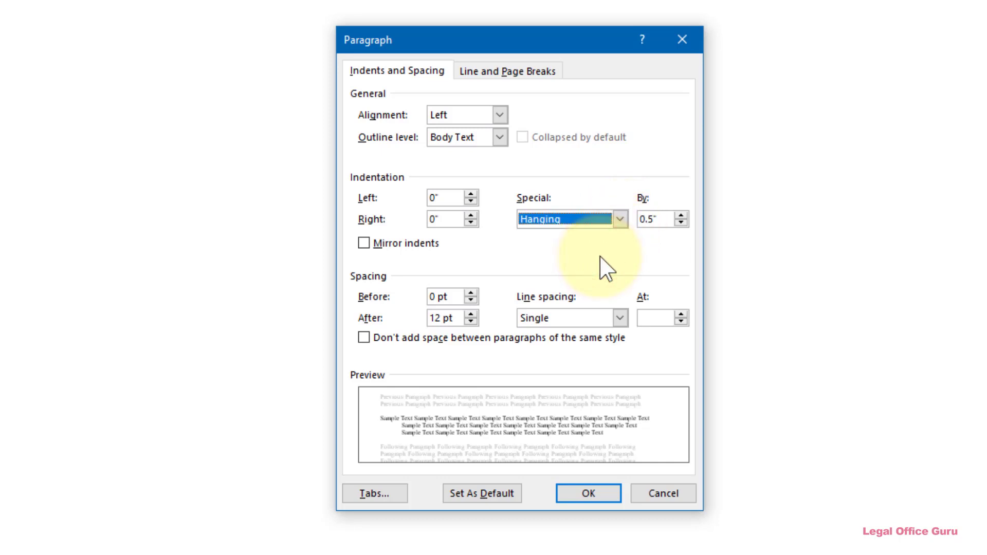
double_click(654, 219)
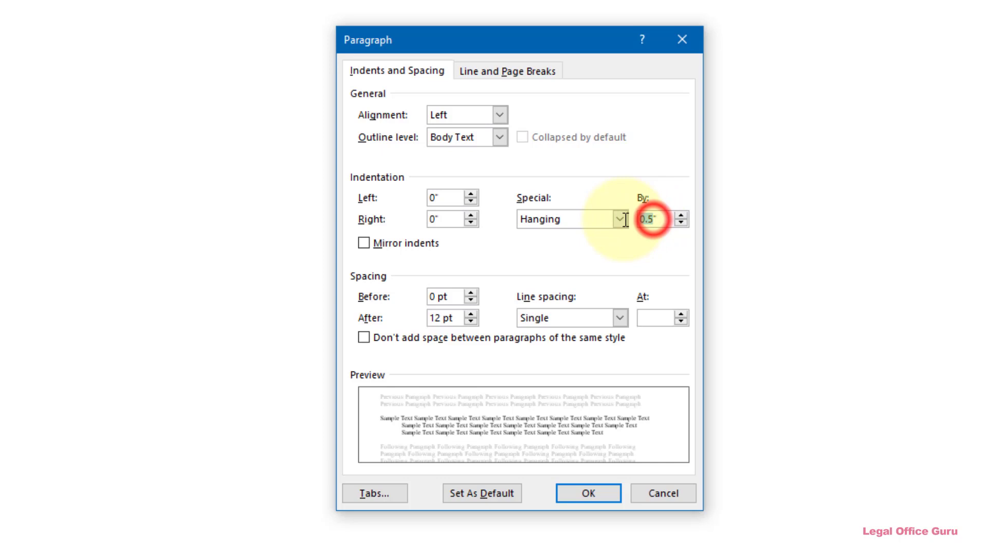
type("1.0")
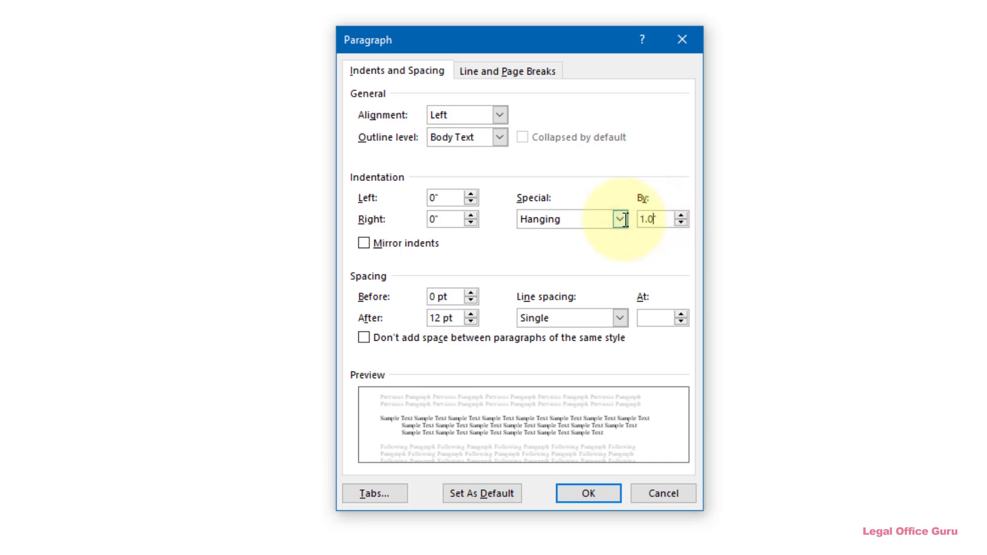
left_click(682, 217)
left_click(682, 216)
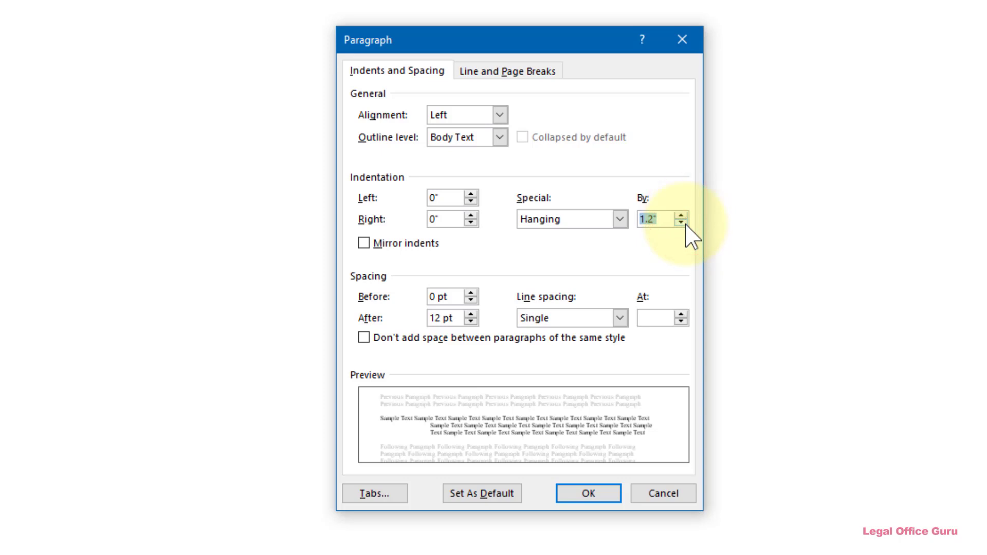
left_click(682, 223)
left_click(683, 223)
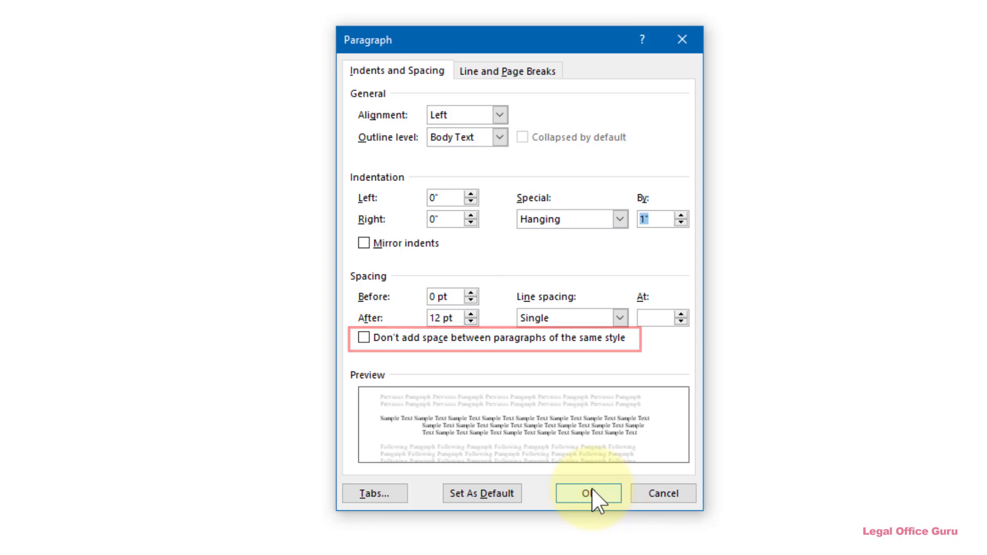
Apply the hanging indent, enter reference 1-3 with the deponent's testimony summary, and start a new entry.
left_click(591, 494)
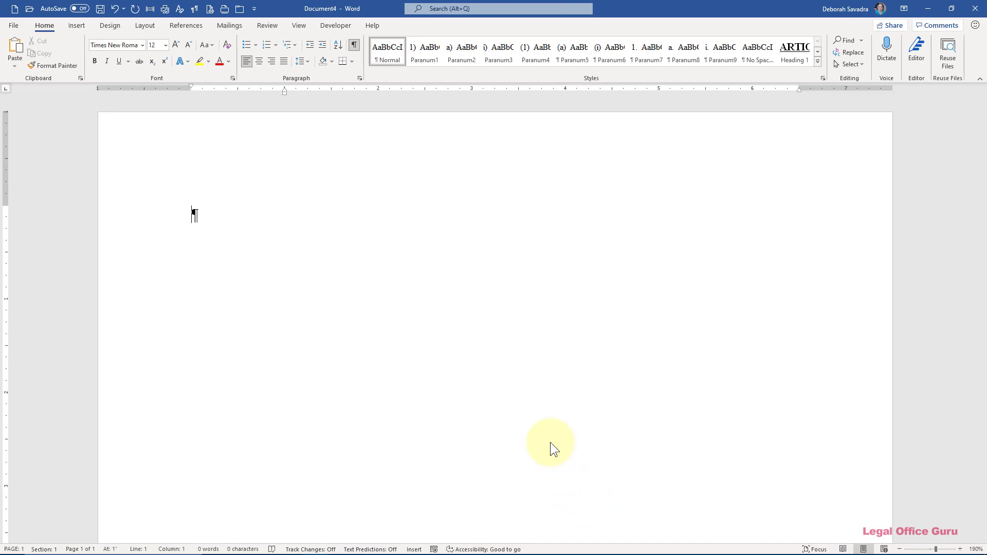
type("1-3")
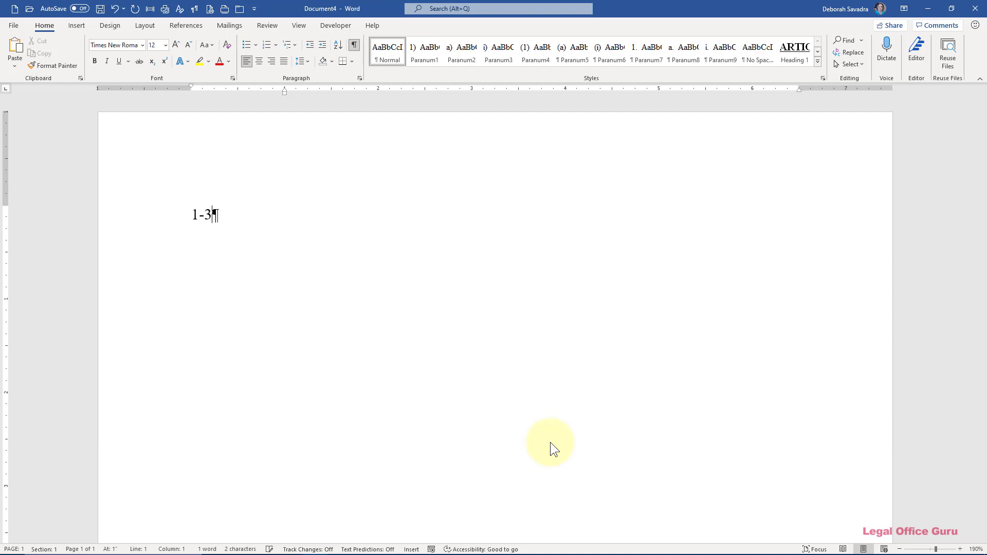
key("Tab")
type("The deponent's name is John Smith. He lives at 482 ")
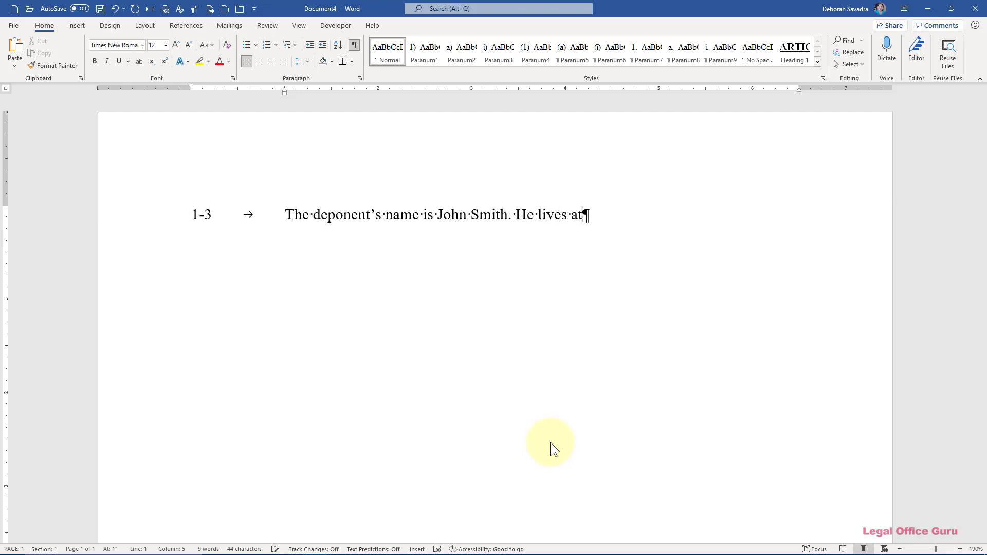
type("Summit Avenue. His current job ")
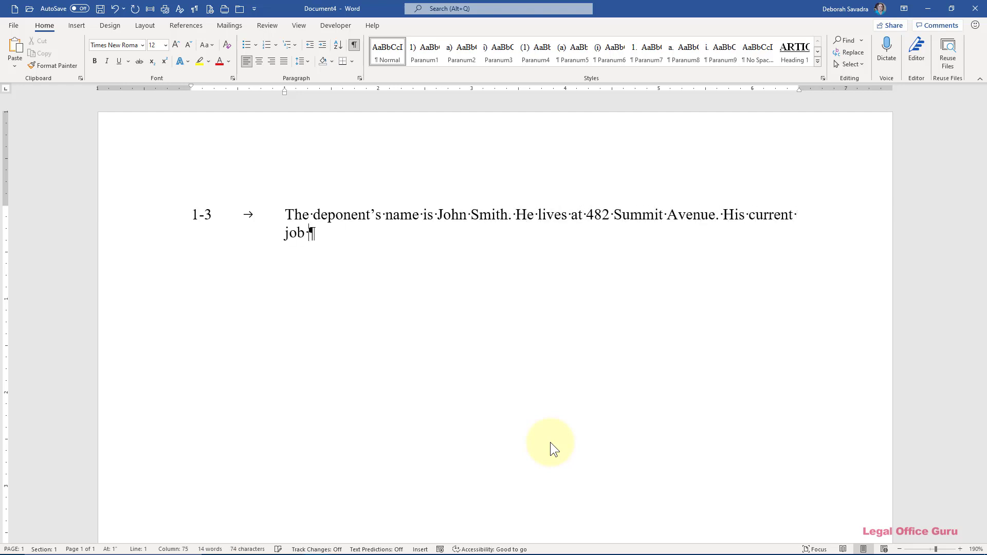
type("title is Assistant Supervisor.")
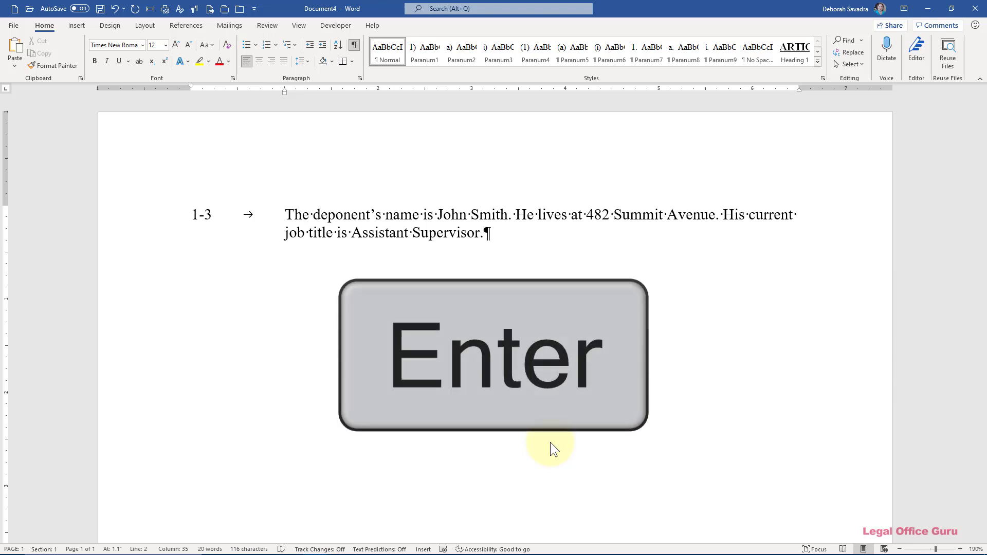
key("Return")
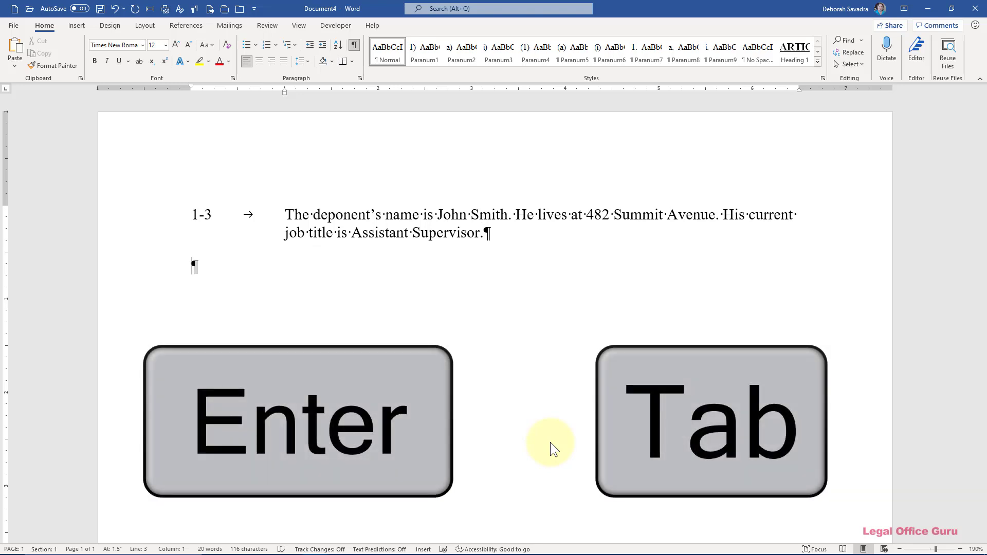
key("Tab")
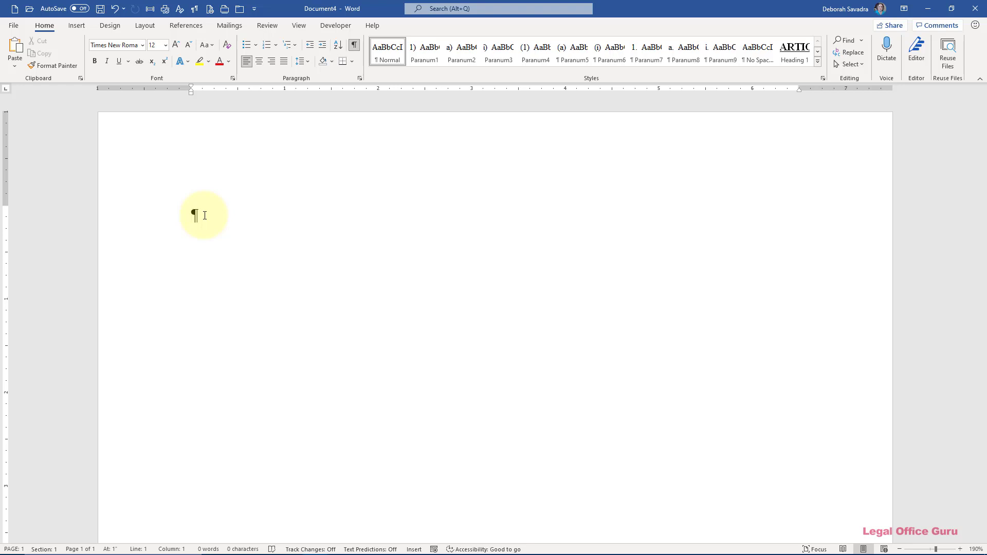
Open the Columns dialog from Layout > Columns > More Columns.
left_click(144, 28)
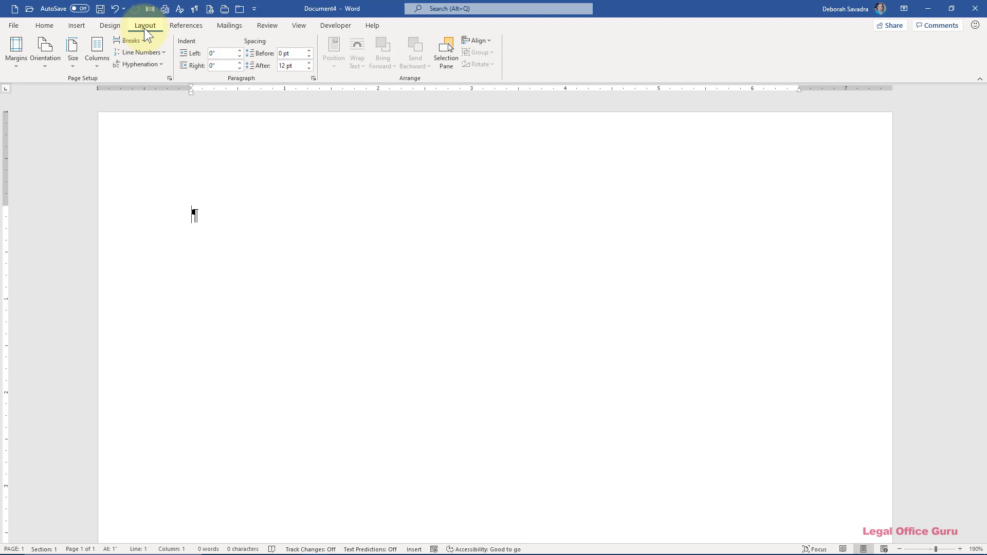
left_click(93, 63)
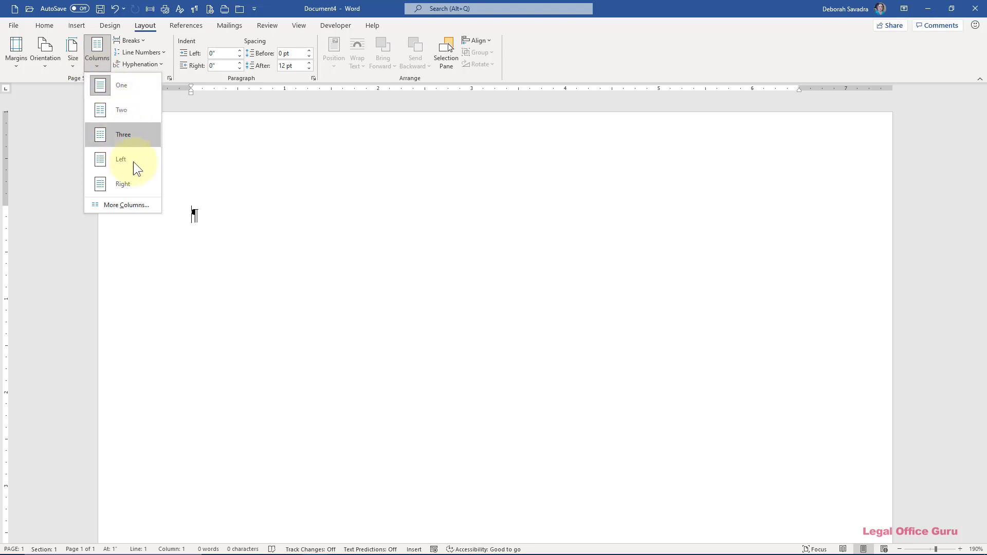
left_click(140, 205)
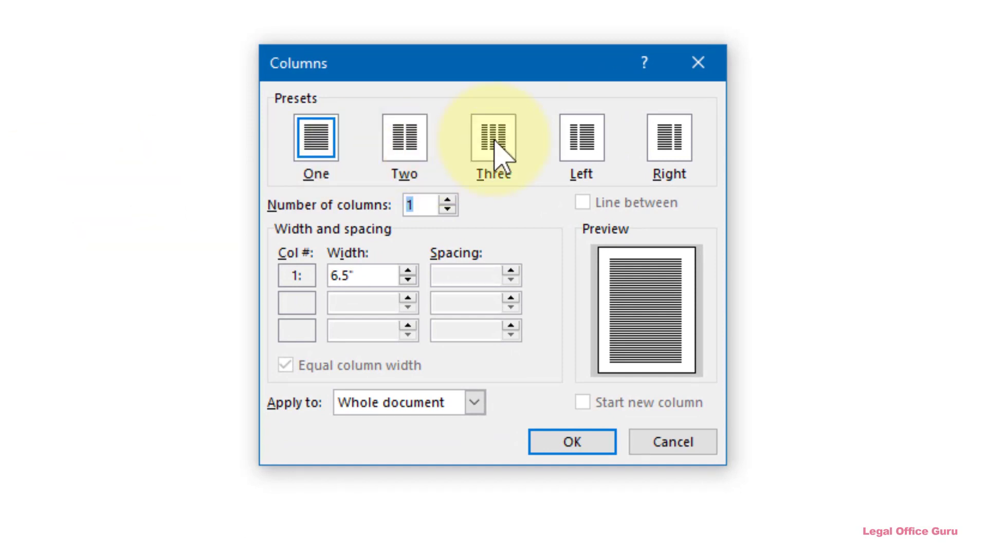
Choose the Three preset with unequal widths, setting the first column to 1" and the second to 1.5".
left_click(495, 140)
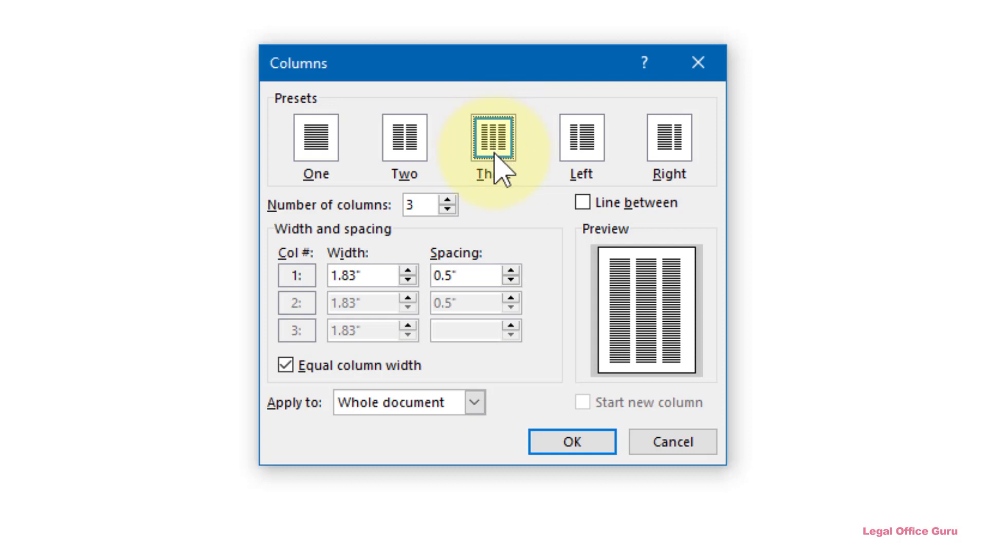
left_click(286, 365)
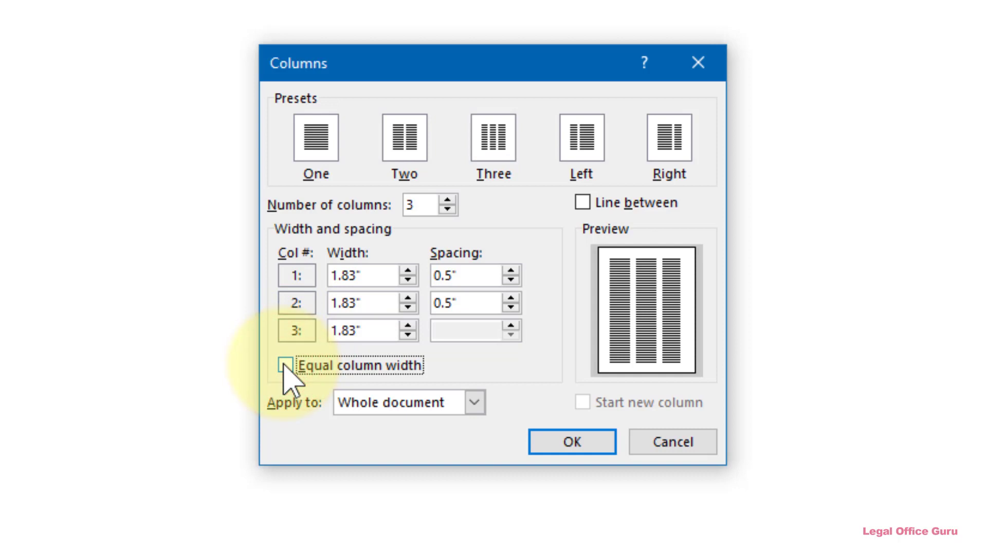
left_click(408, 280)
left_click(408, 280)
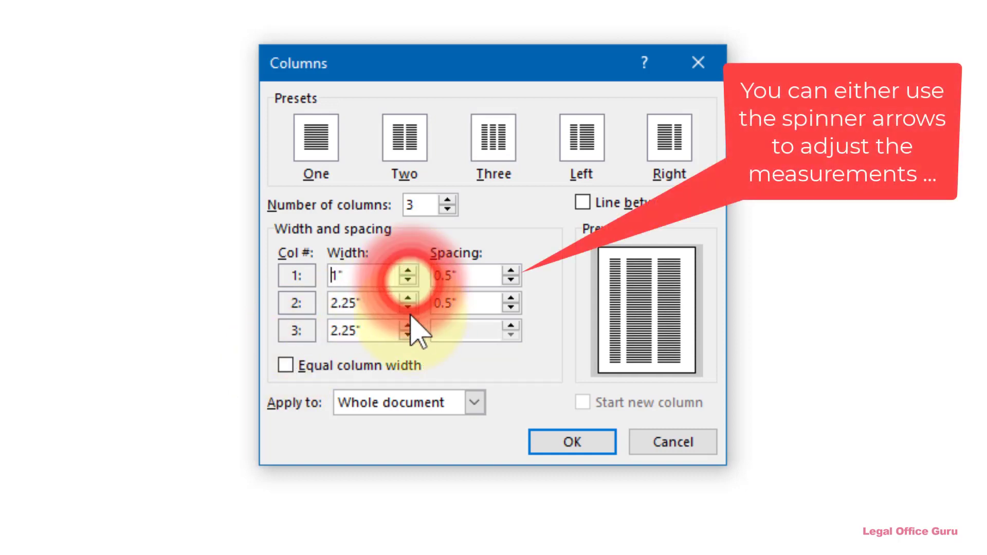
left_click(355, 304)
left_click_drag(355, 304, 320, 301)
type("1.5")
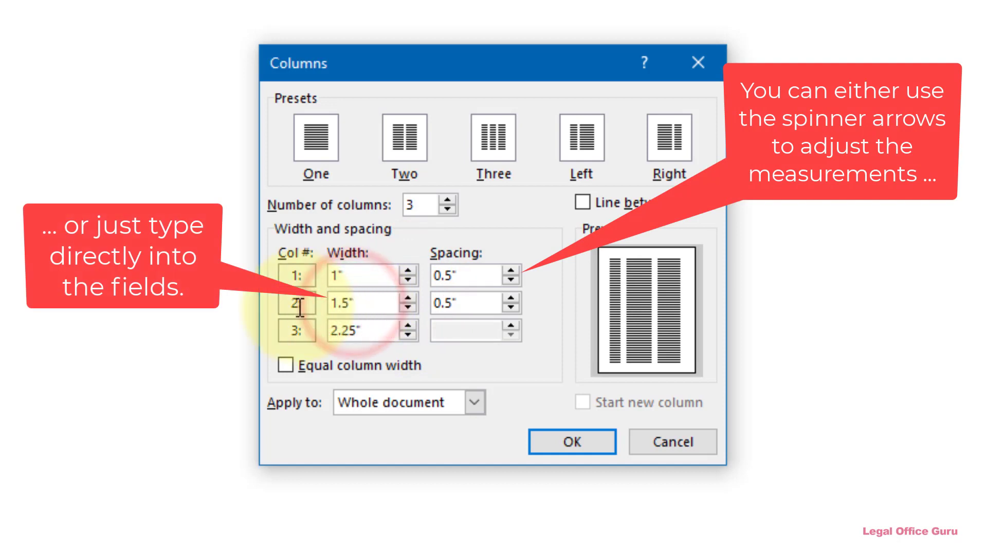
key("Tab")
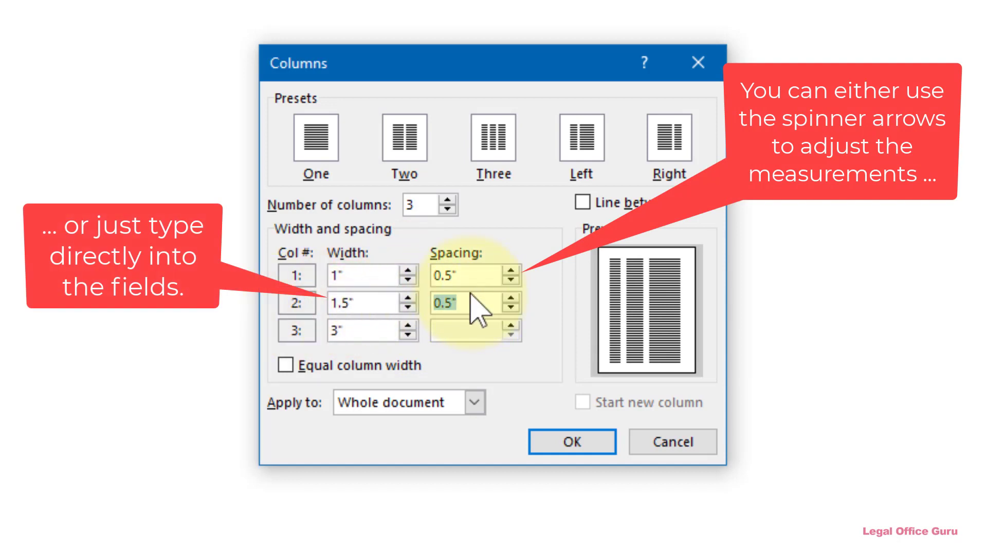
Set both column gaps to 0.25" and apply the layout to the whole document.
left_click(446, 275)
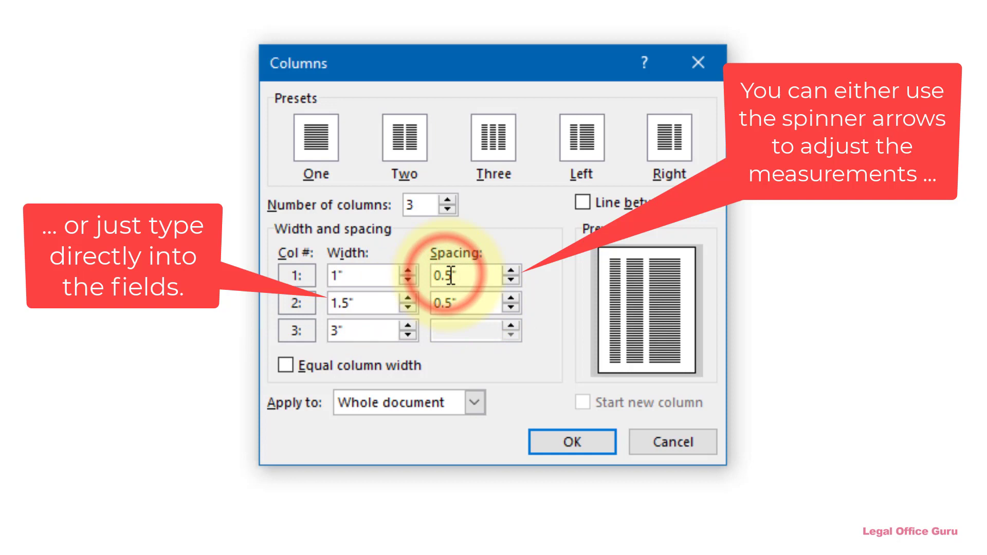
type("2")
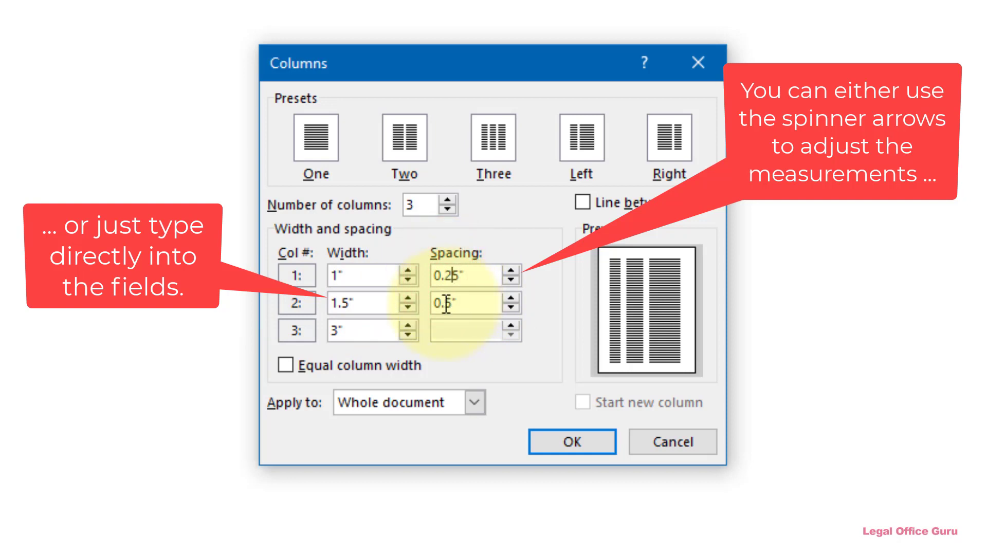
left_click(450, 304)
type("2")
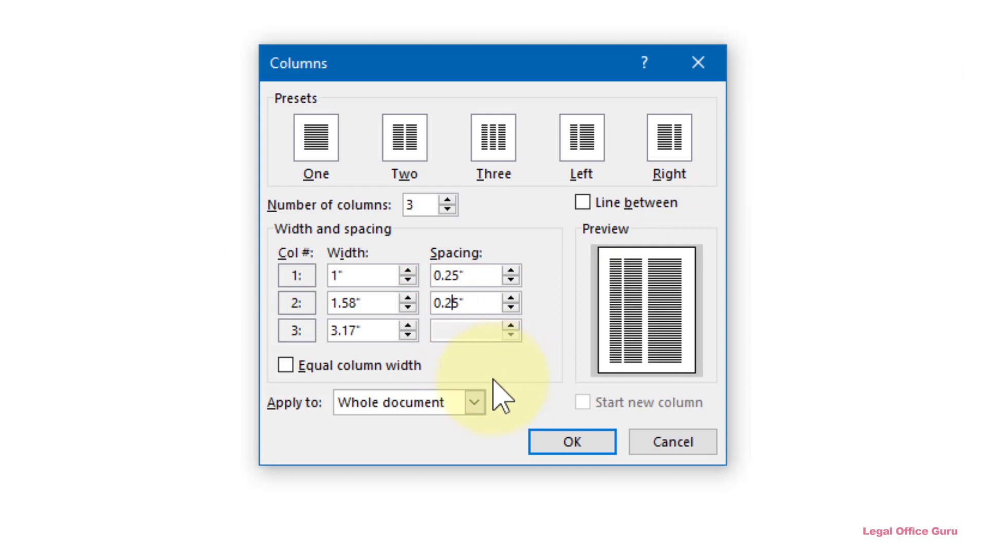
left_click(475, 404)
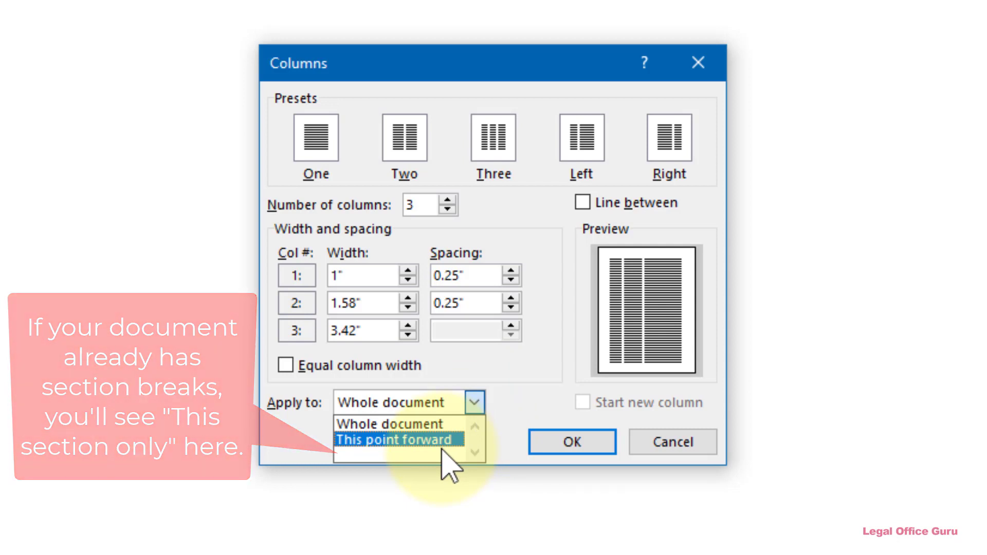
left_click(444, 425)
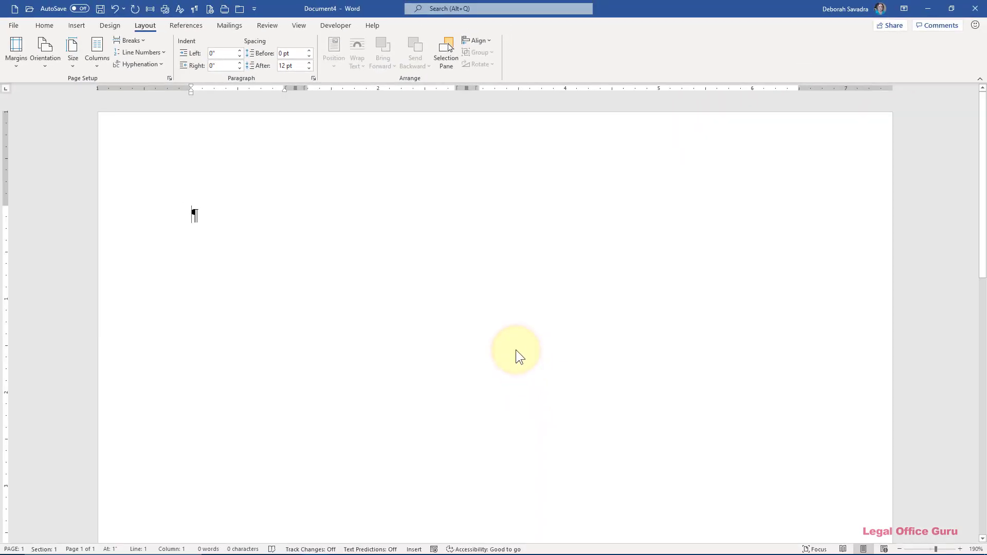
Type 'Pg 4, Ln 3' in the first column and insert a column break.
type("Pg 4, Ln 3")
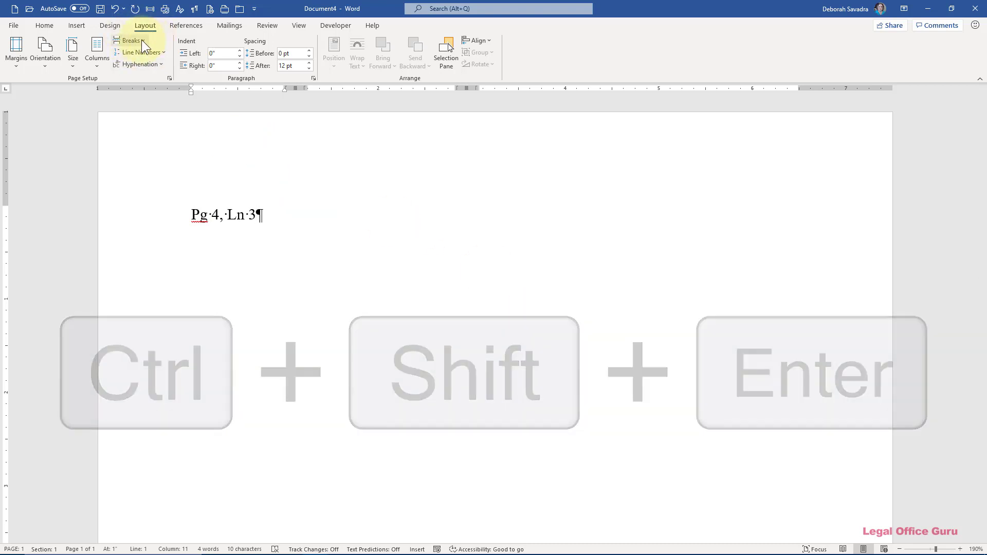
left_click(141, 40)
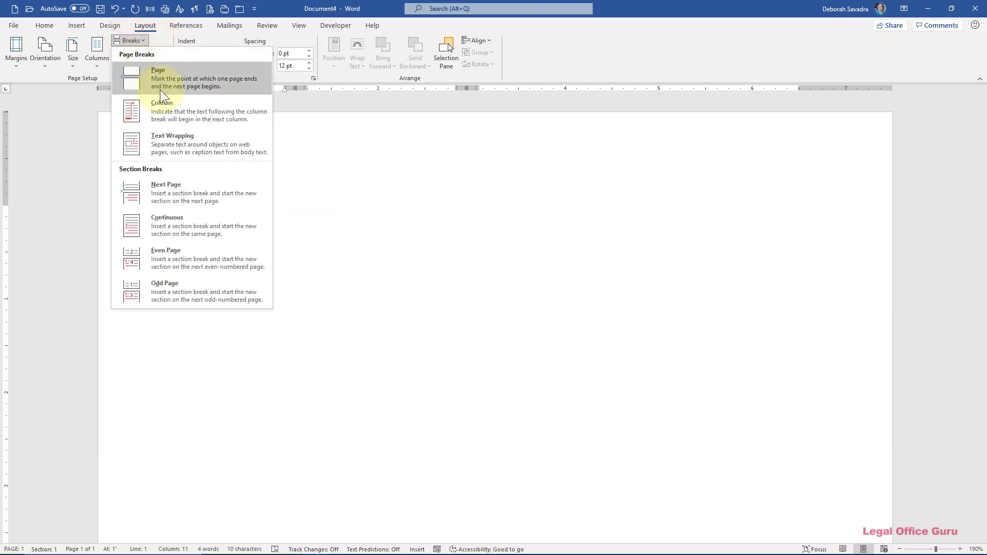
left_click(166, 112)
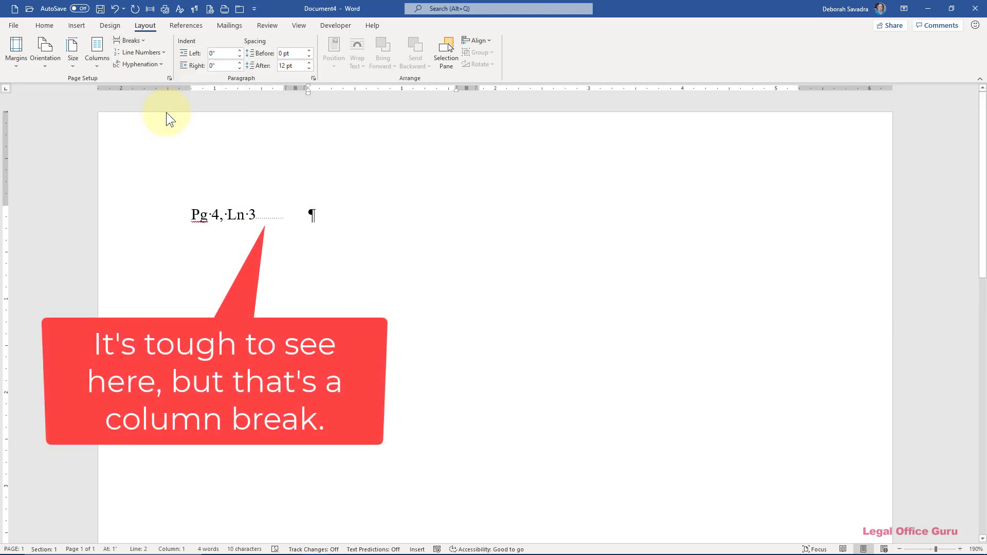
Enter issue code 210 in the middle column and the assistant supervisor sentence in the third.
type("Mr. Smith is ")
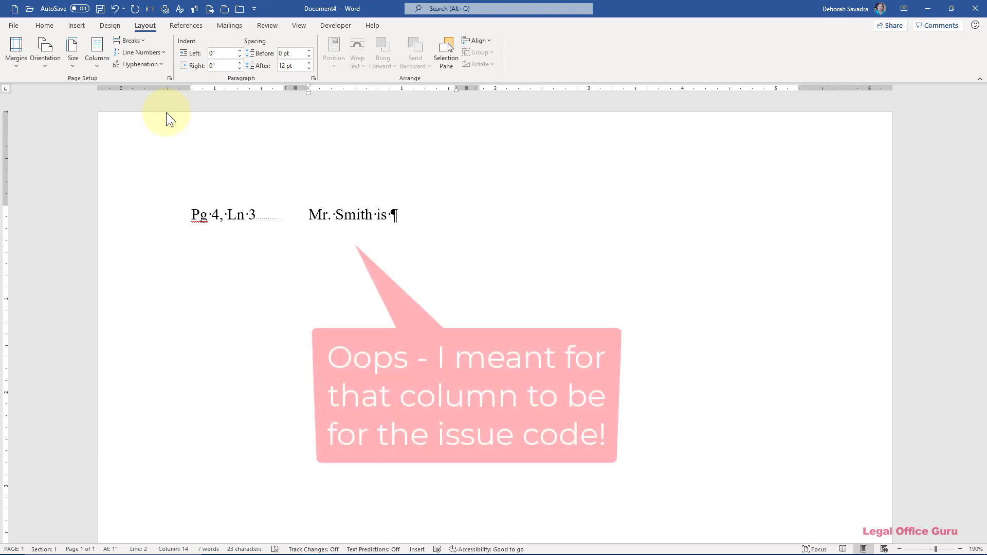
type("an assistant supervisor")
key("ctrl+shift+Left")
key("ctrl+shift+Left")
key("ctrl+shift+Left")
key("ctrl+shift+Left")
key("ctrl+shift+Left")
key("ctrl+shift+Left")
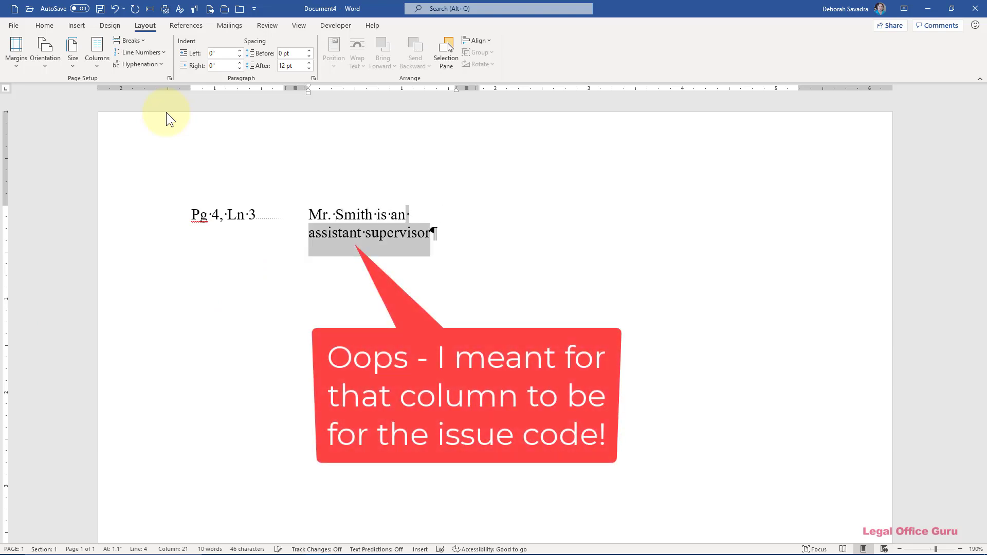
type("210")
key("ctrl+shift+Return")
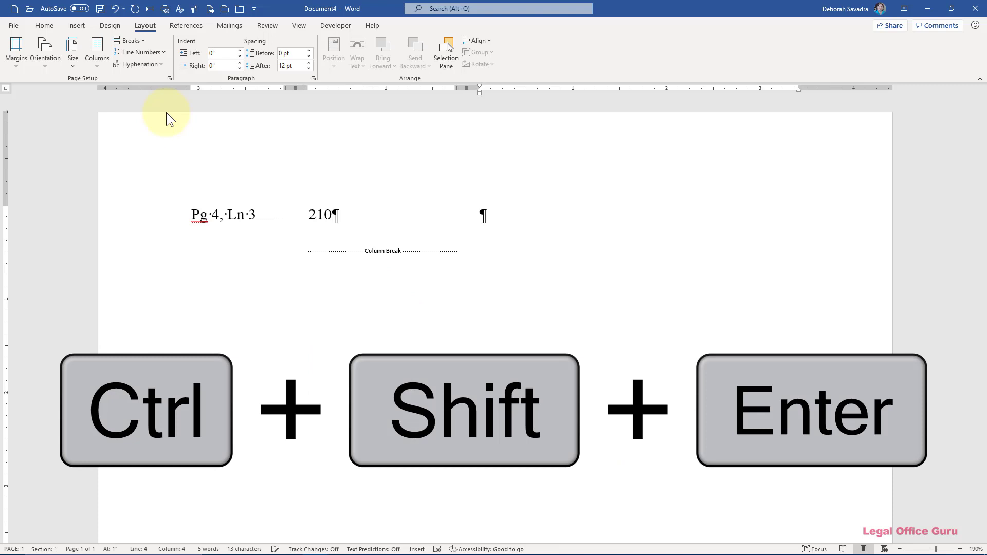
type("Mr. Smith is an assistant supervisor.")
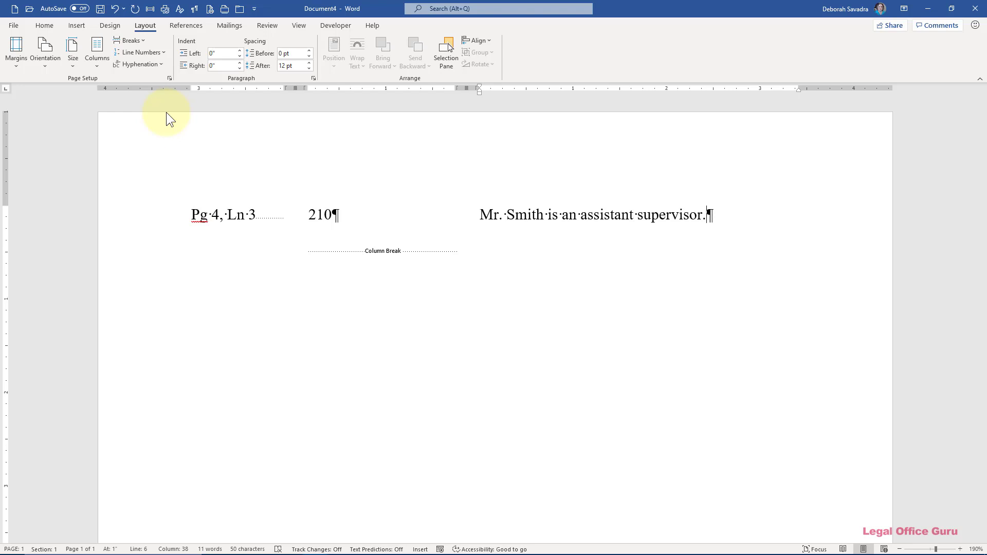
key("ctrl+shift+Return")
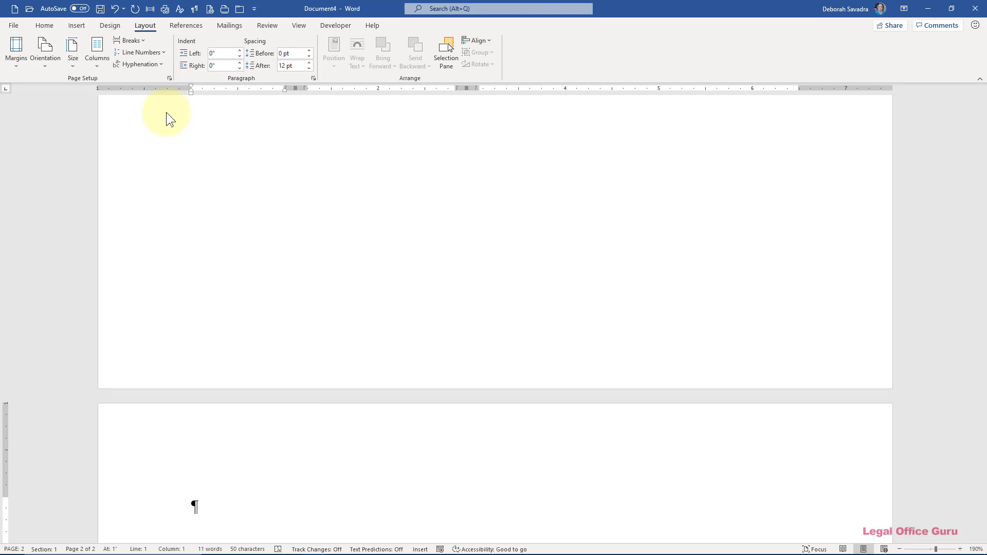
Set the Columns dialog to One column applied to 'This point forward'.
left_click(100, 66)
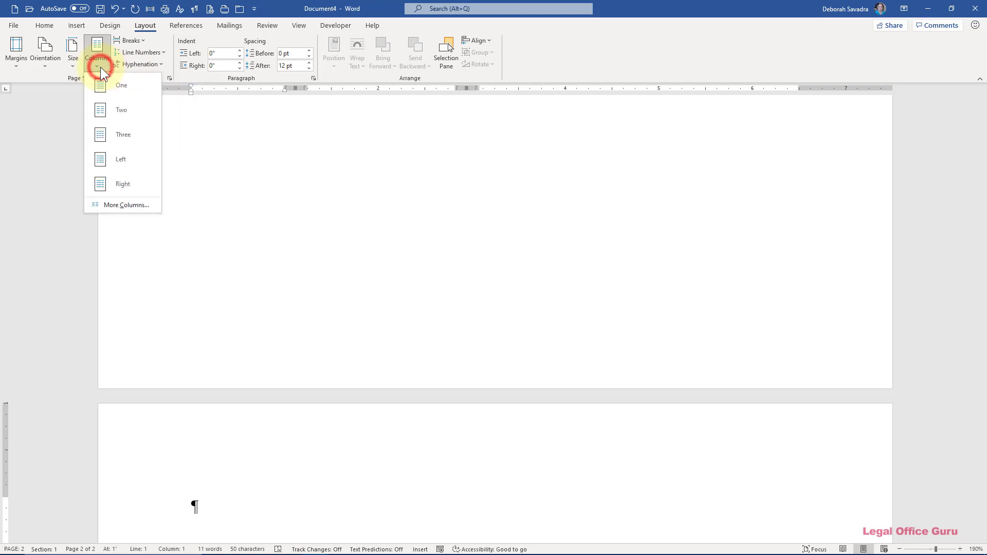
left_click(121, 204)
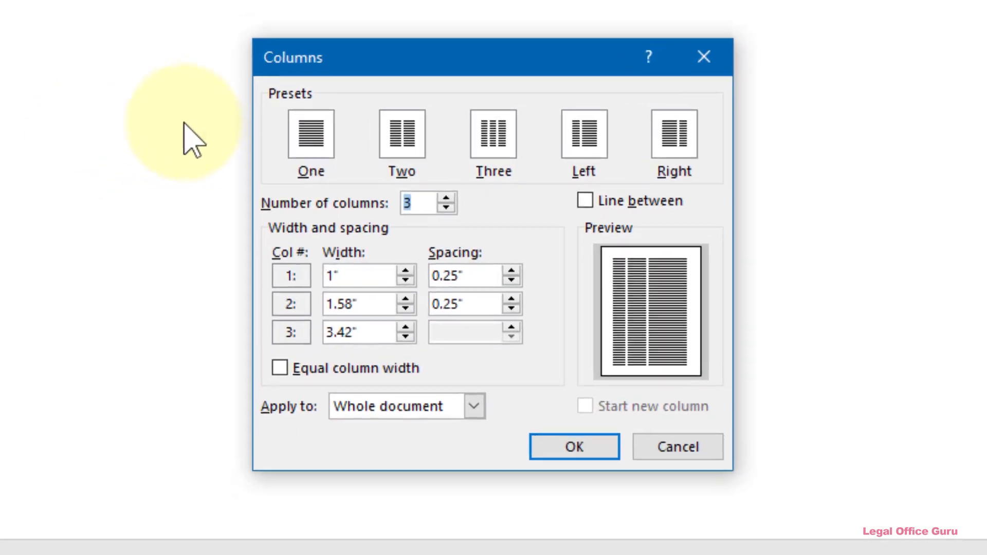
left_click(296, 137)
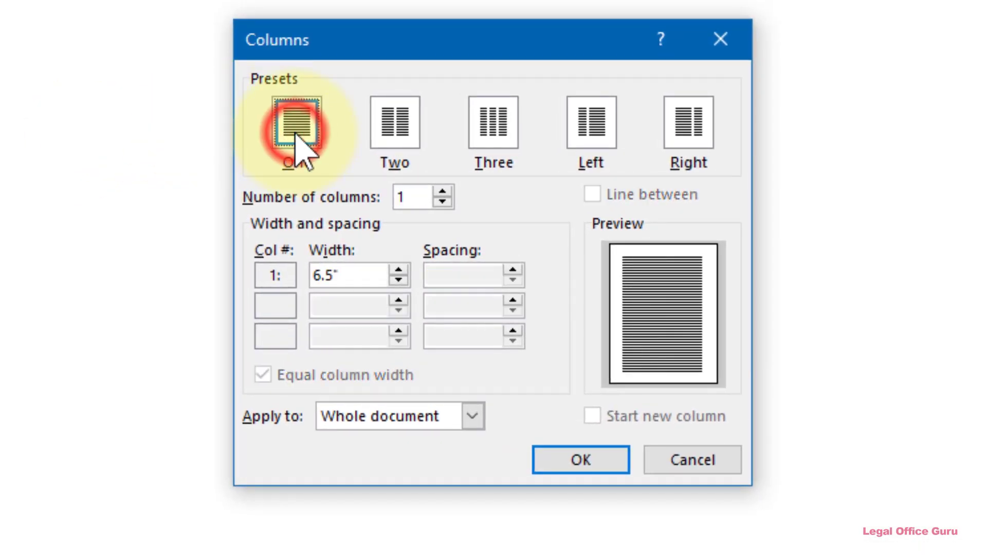
left_click(472, 416)
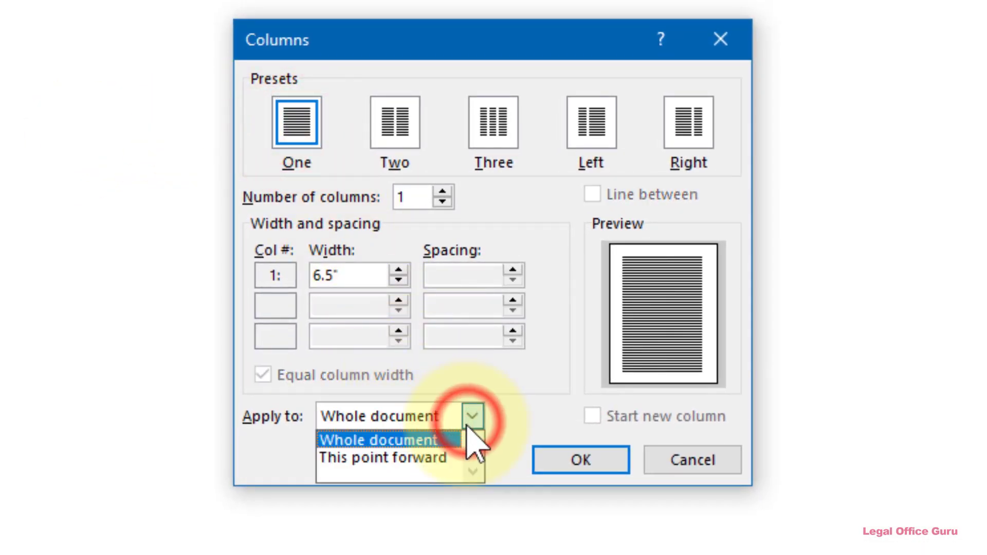
left_click(451, 457)
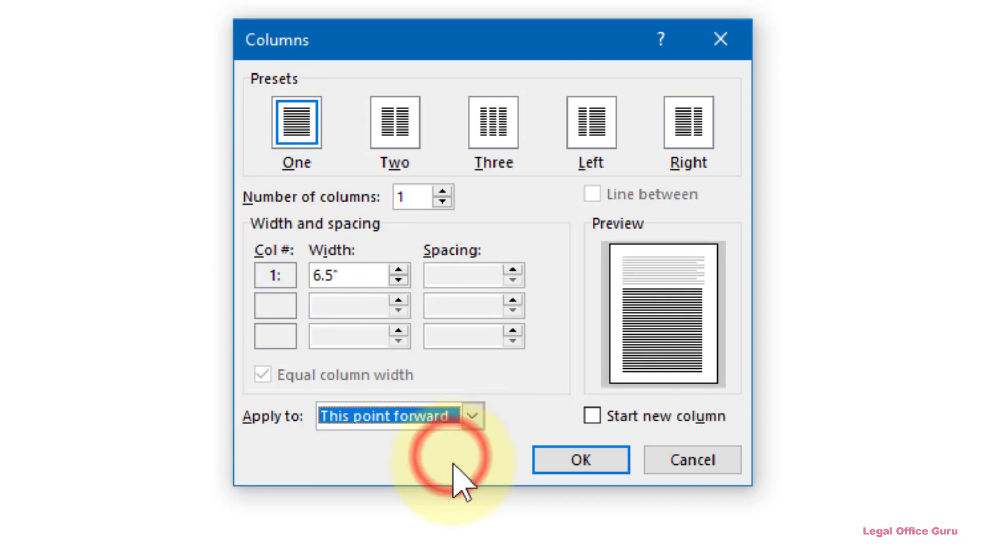
left_click(562, 466)
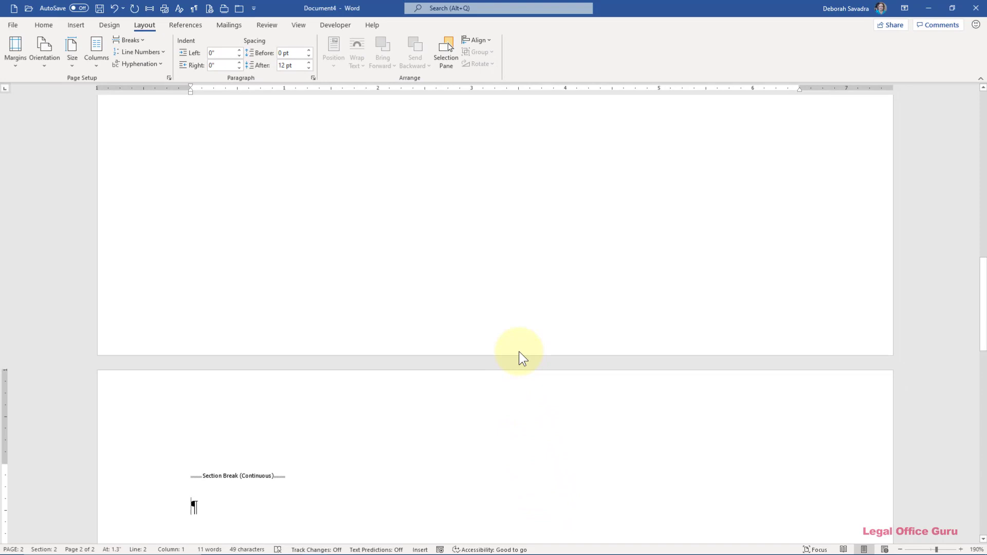
Generate a sample paragraph with =lorem(1).
type("=lorem(1)")
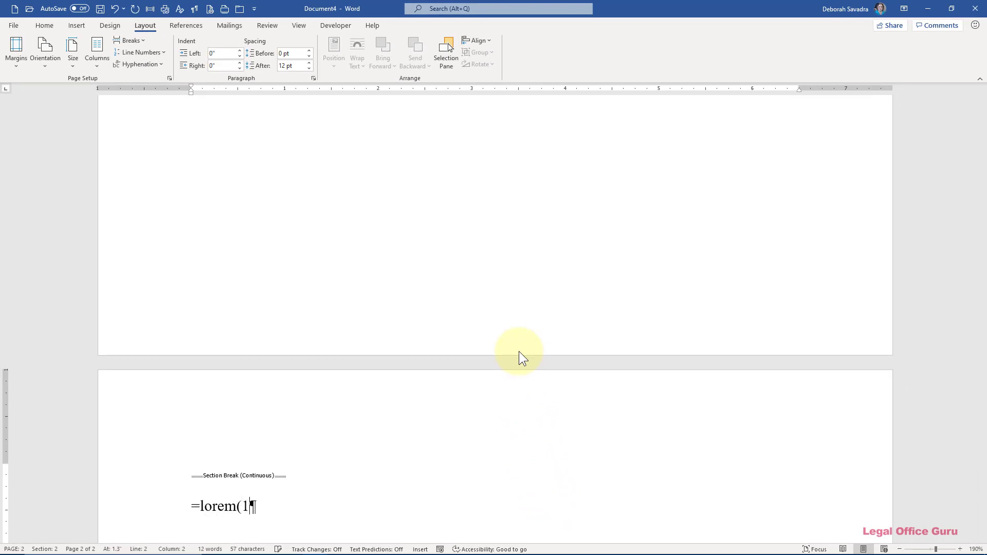
key("Return")
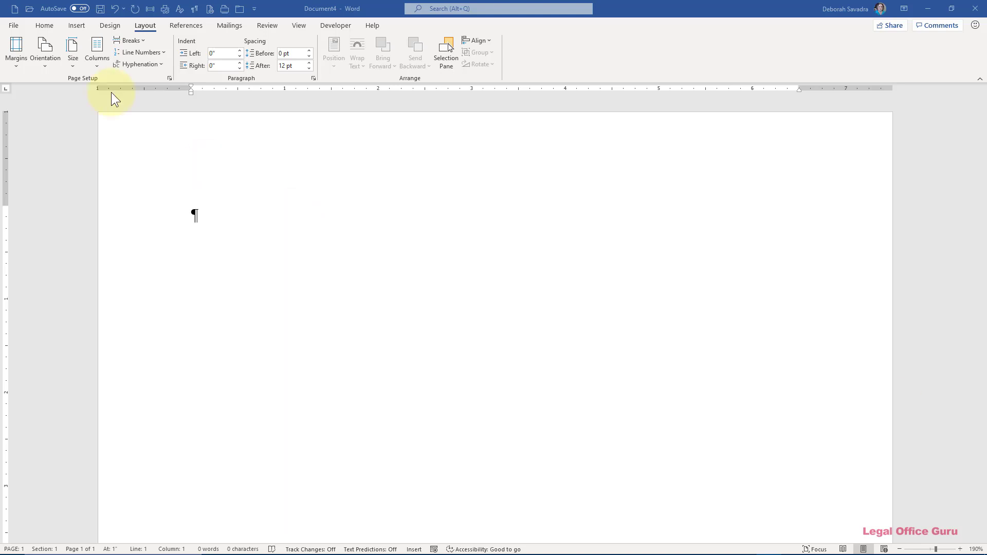
Insert a 3-column by 5-row table from the Insert tab's table grid.
left_click(81, 28)
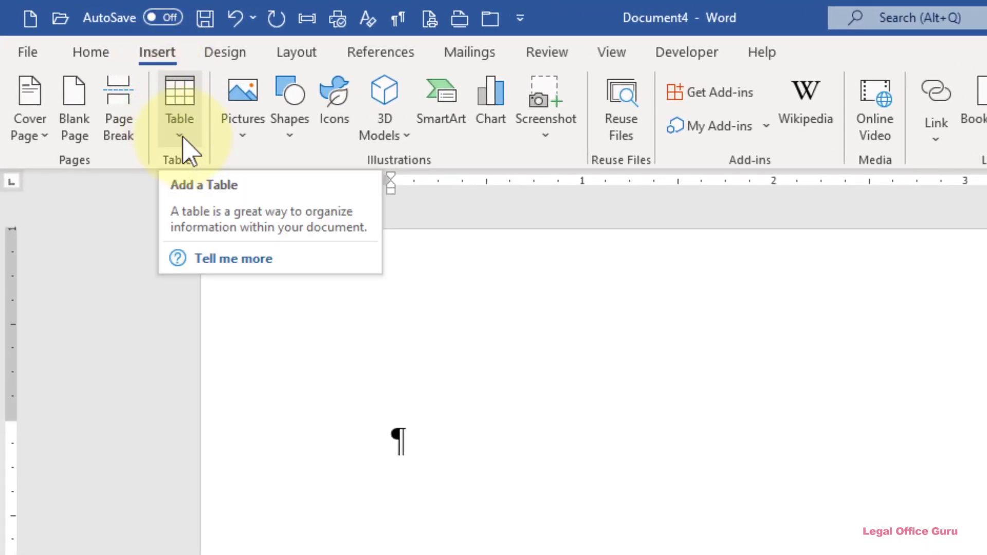
left_click(182, 136)
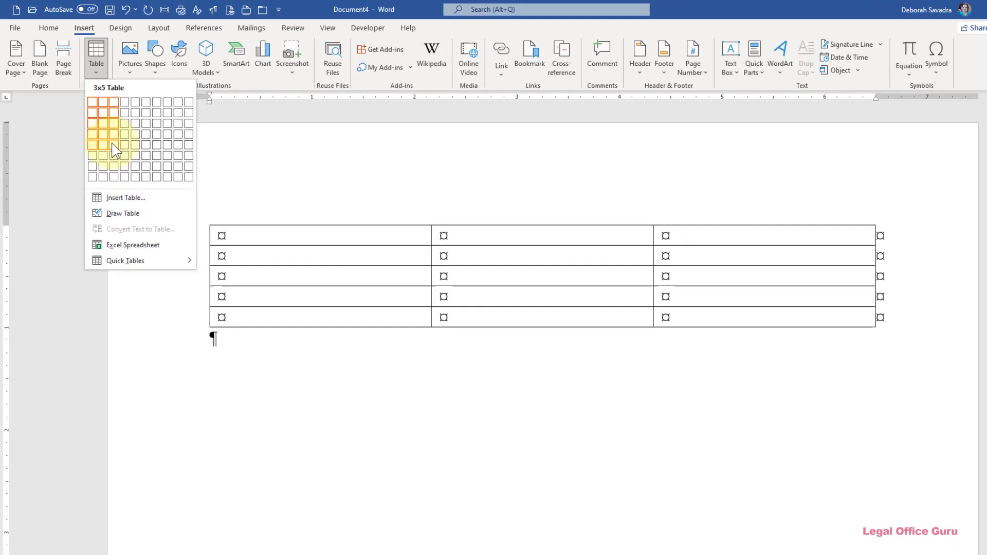
left_click(114, 145)
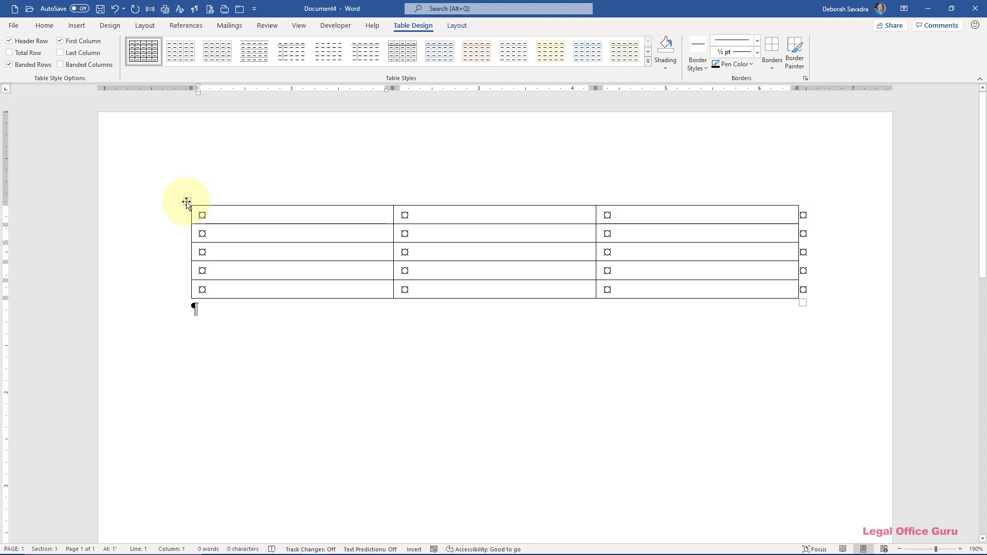
Select the whole table, apply No Border, and place the cursor in the first cell.
left_click(187, 202)
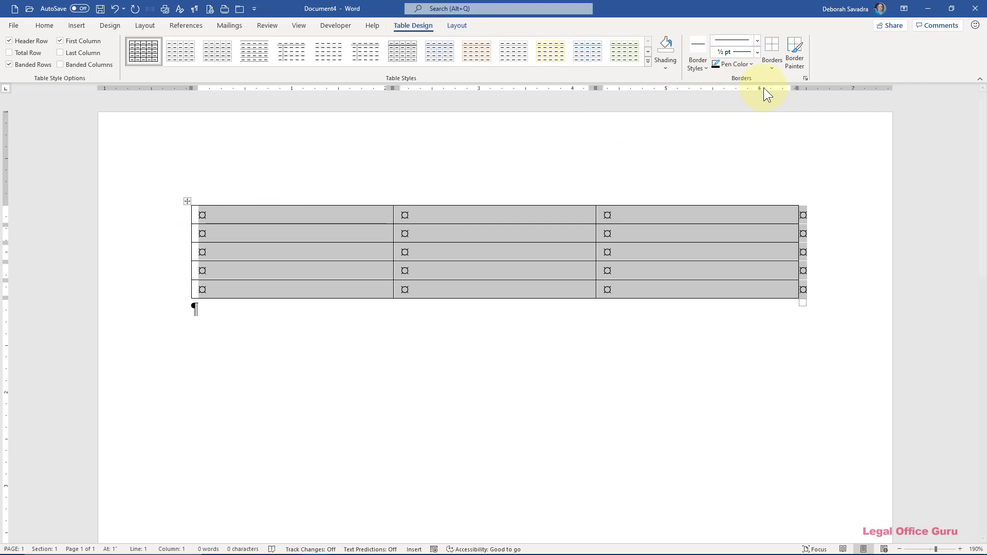
left_click(773, 67)
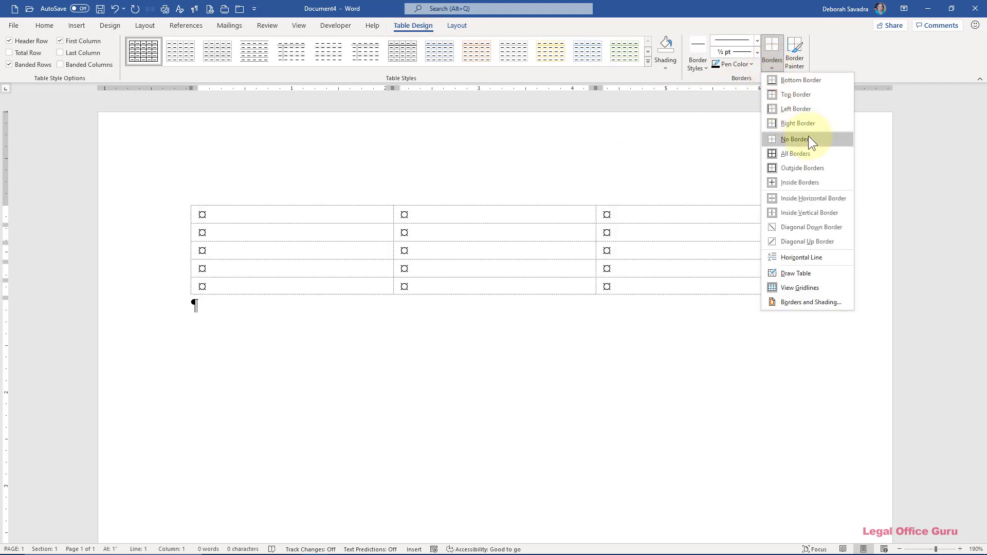
left_click(814, 140)
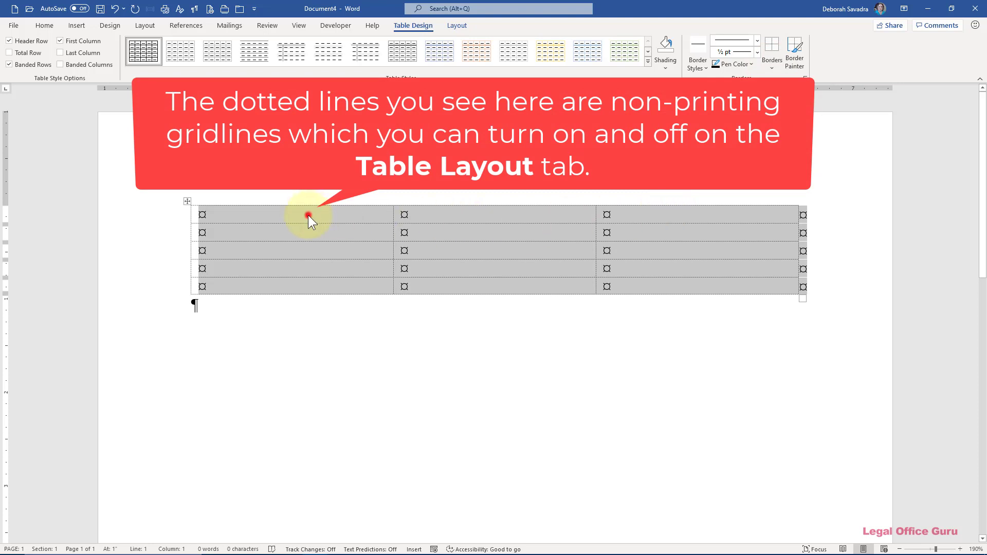
left_click(307, 215)
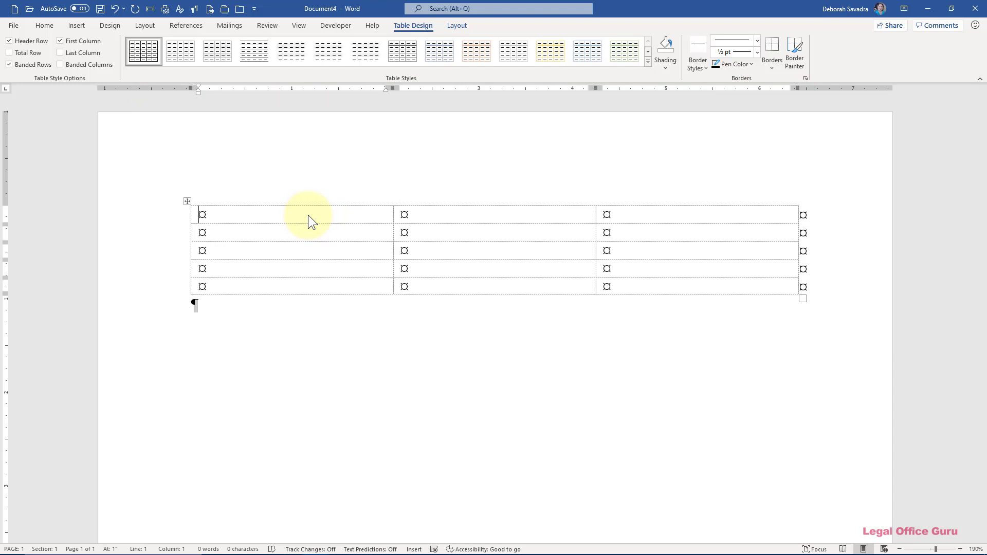
Fill the first row with '23/4 - 32/17', '210' and 'Summary of testimony here'.
type("23/4 ")
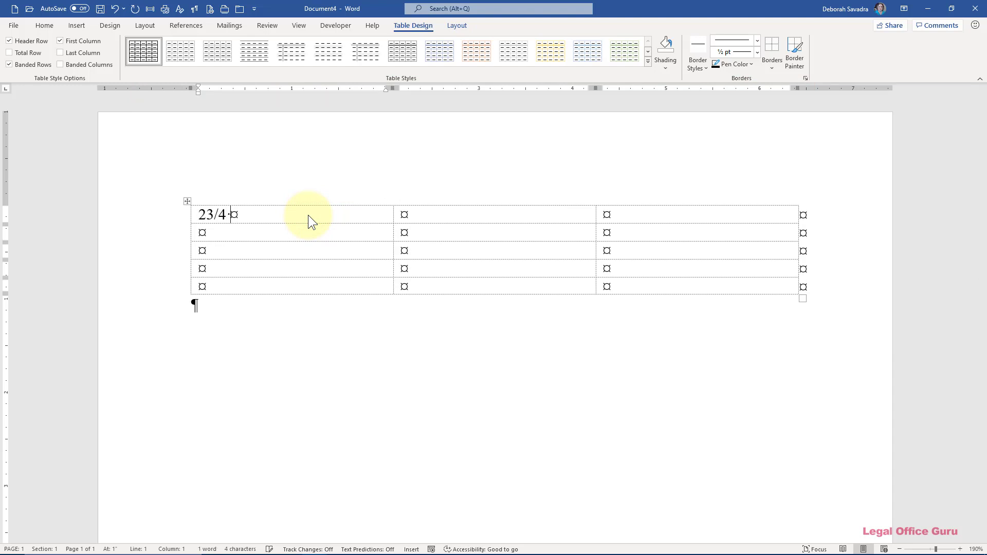
type("- 32/17")
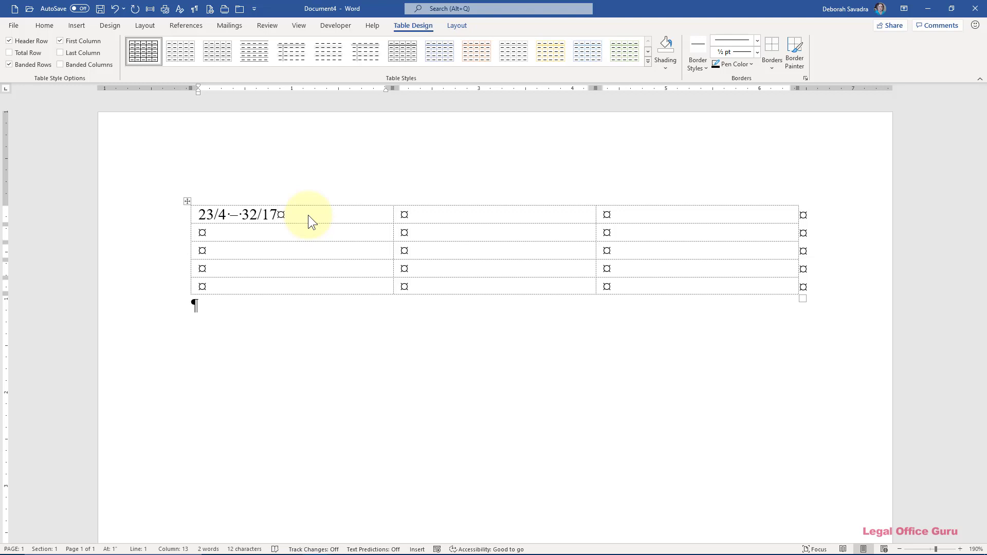
key("Tab")
type("210")
key("Tab")
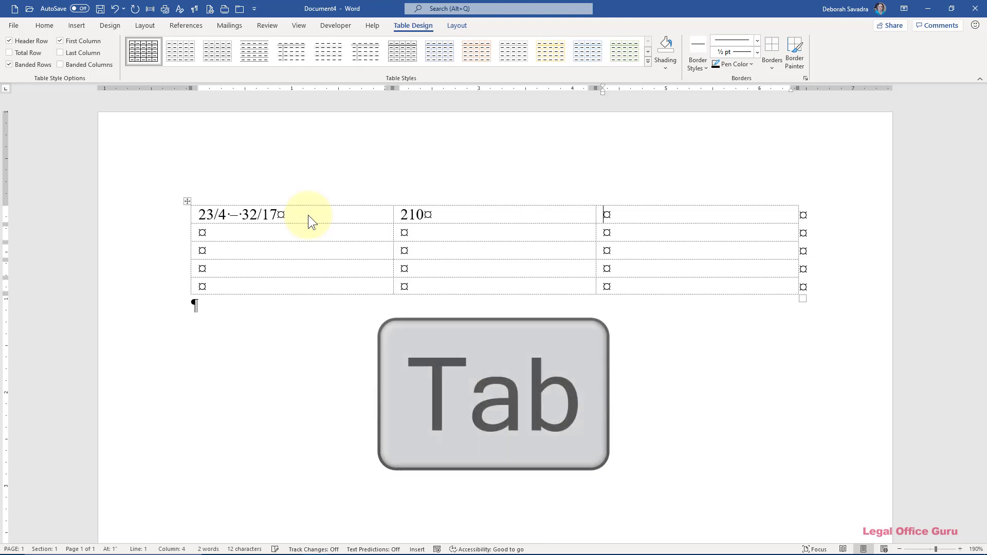
type("Summary of testimony h")
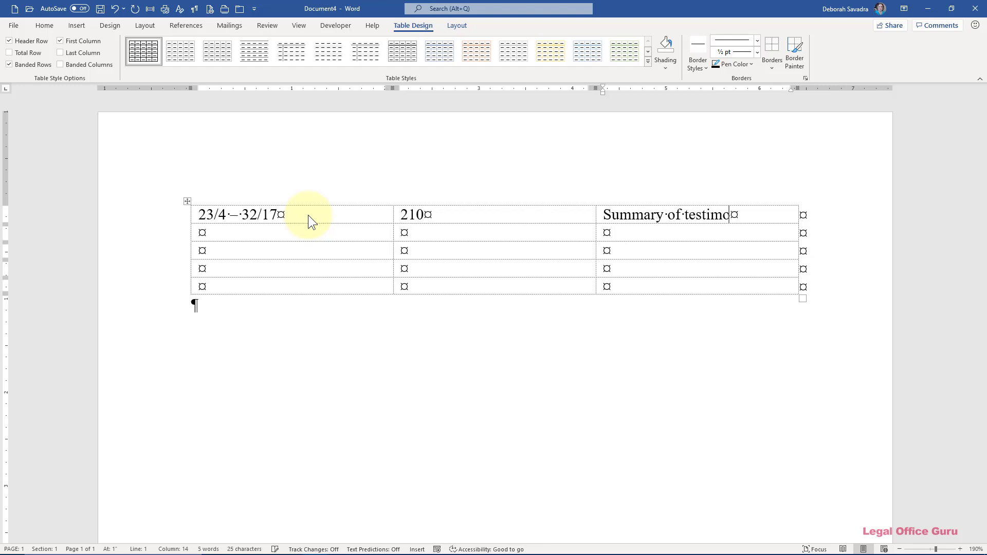
type("ere")
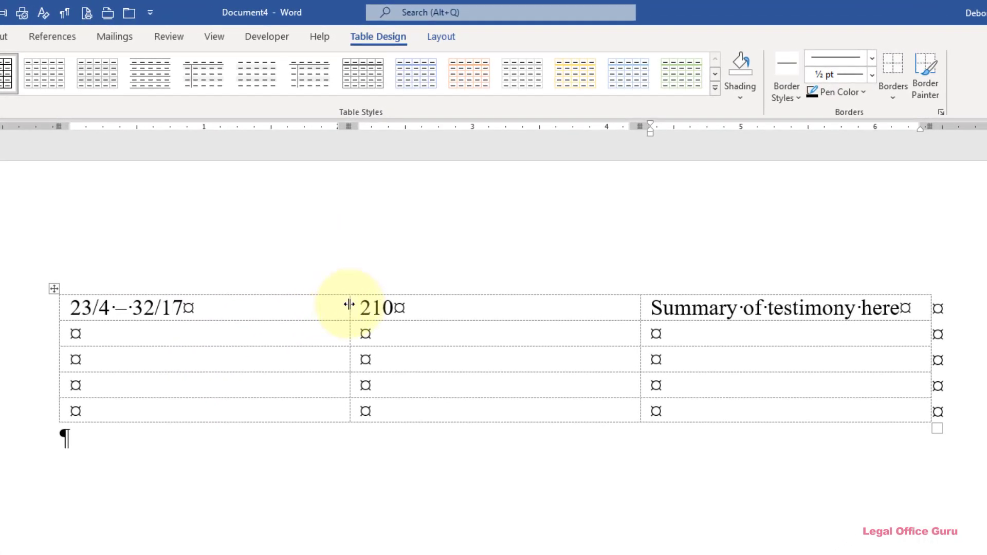
Shrink the page/line and issue code columns so the 'Summary of testimony here' column is widest.
left_click(350, 304)
left_click_drag(349, 305, 212, 297)
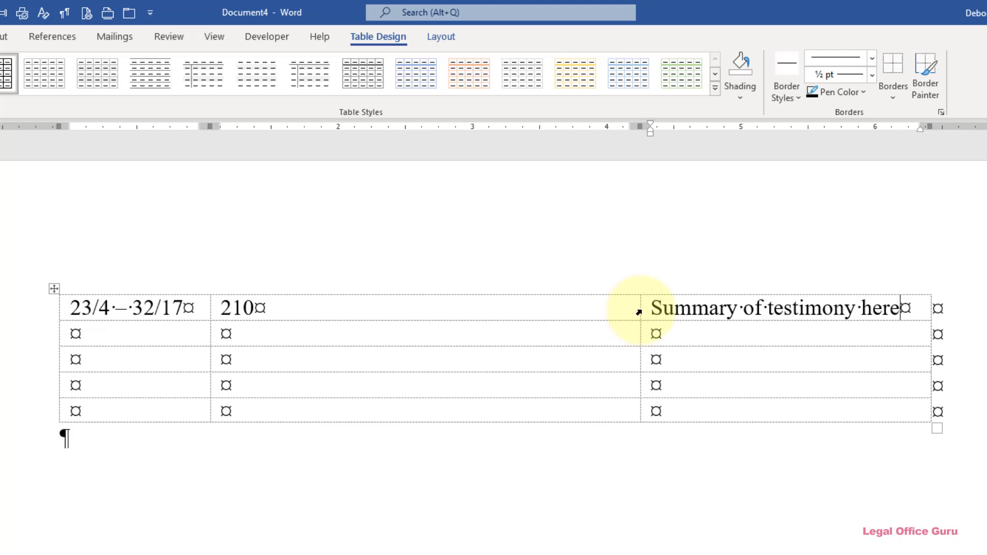
left_click_drag(640, 310, 287, 309)
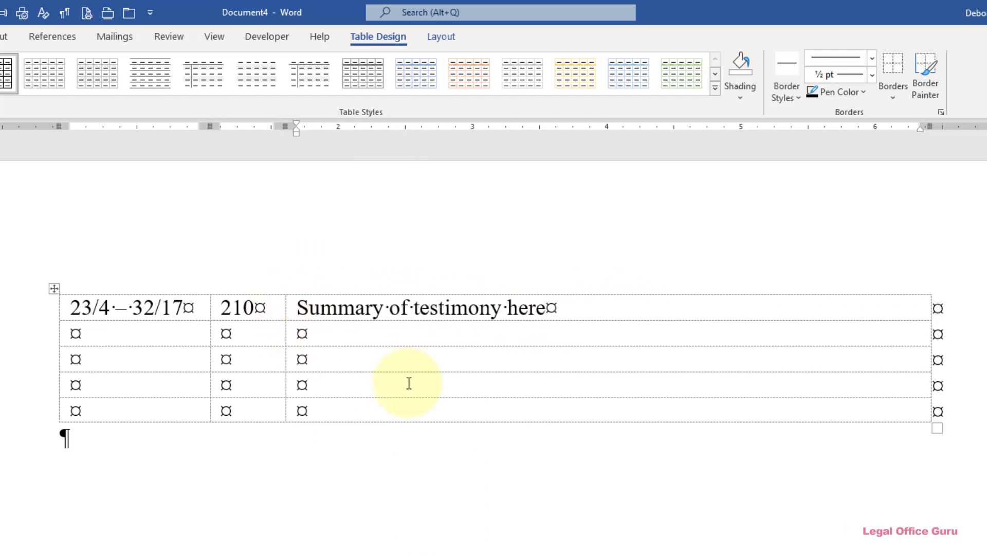
left_click(432, 411)
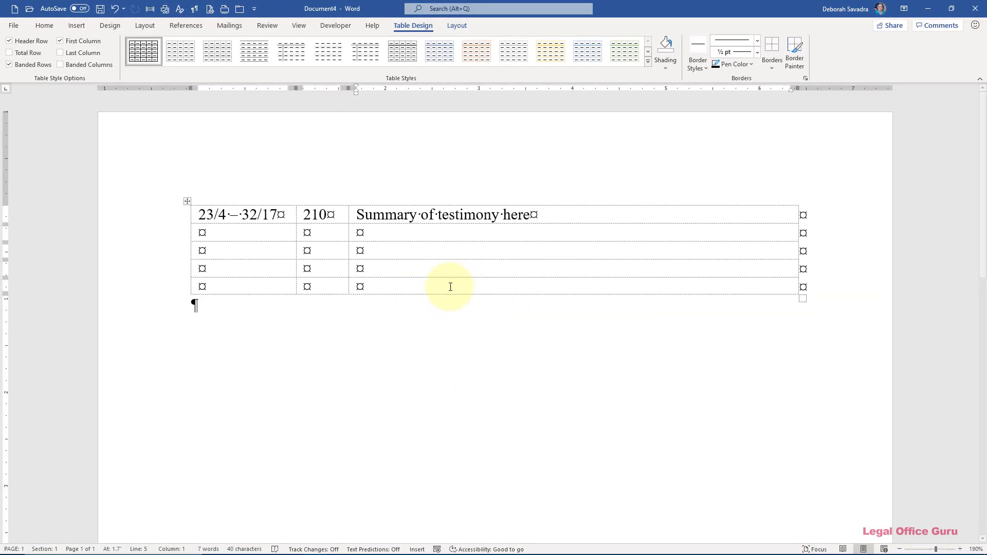
Press Tab from the last summary cell to append a sixth empty row to the table.
key("Tab")
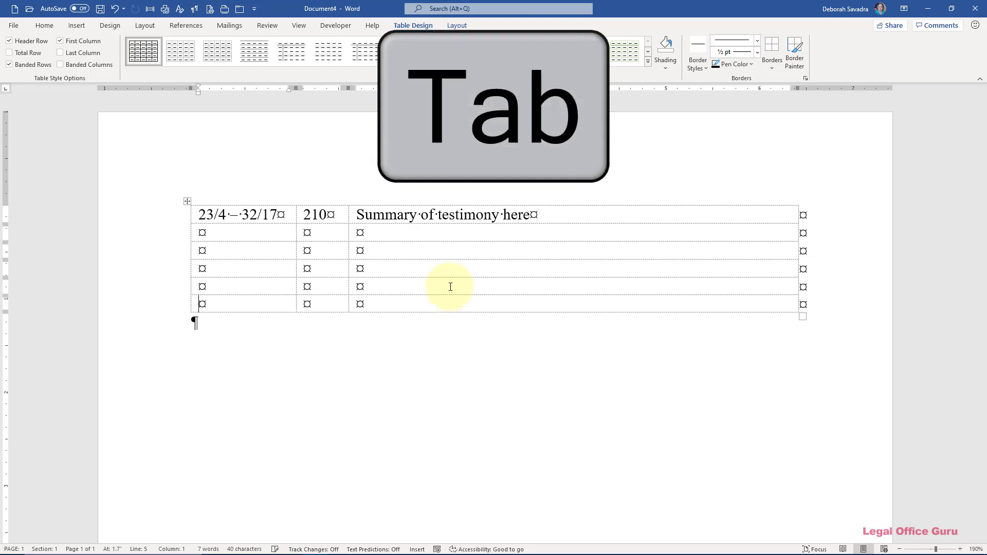